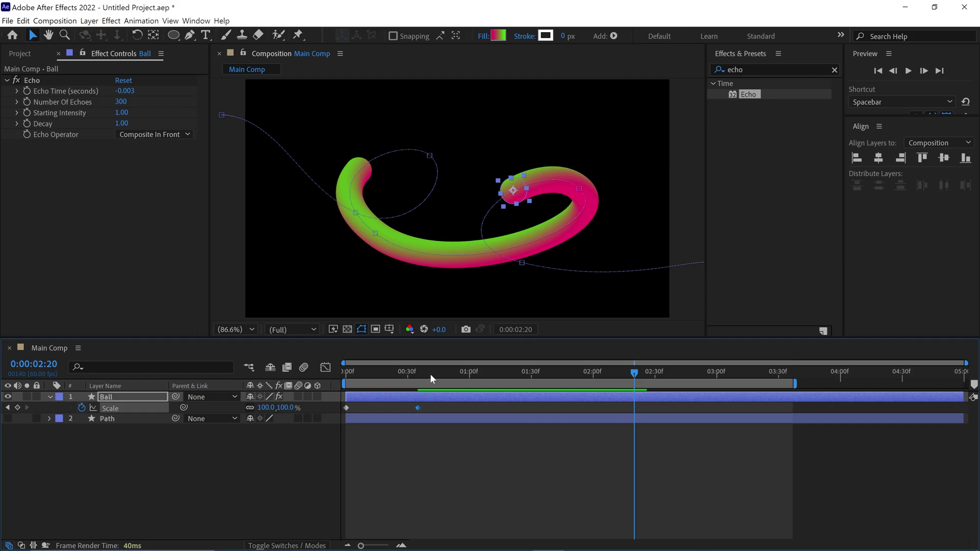
# - Preview the trail, reshape the path's loops, and shift the gradient's middle stop to blue
pyautogui.moveTo(430, 374); pyautogui.dragTo(418, 403)
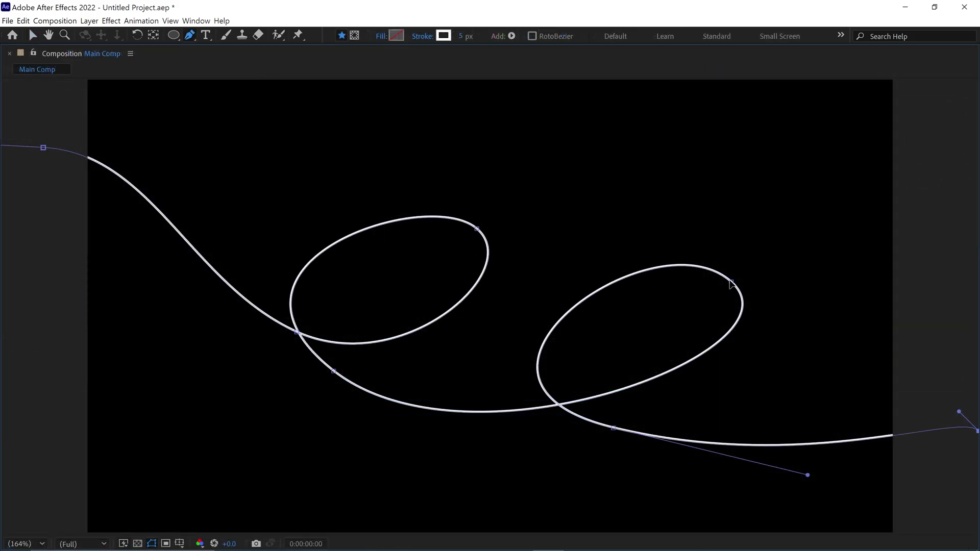
pyautogui.click(722, 287)
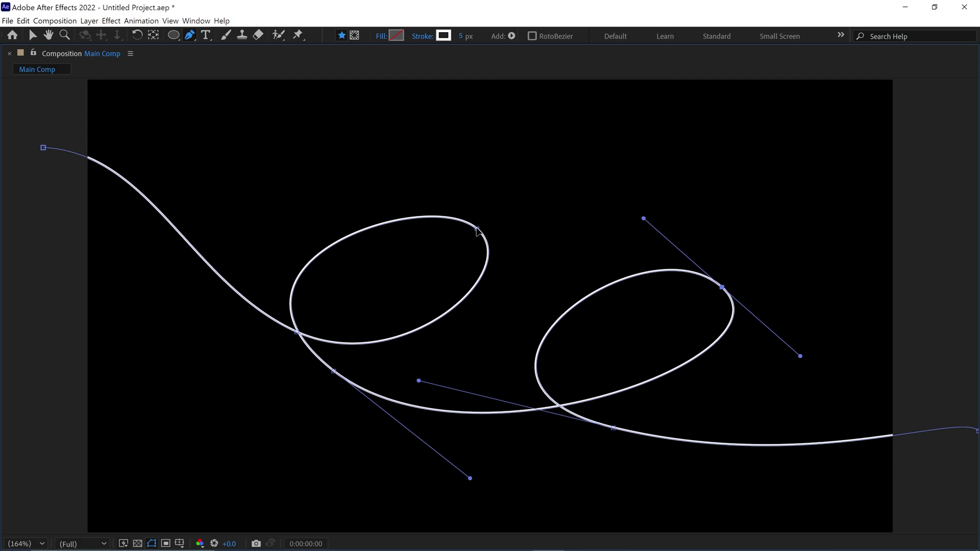
pyautogui.moveTo(476, 230); pyautogui.dragTo(477, 271)
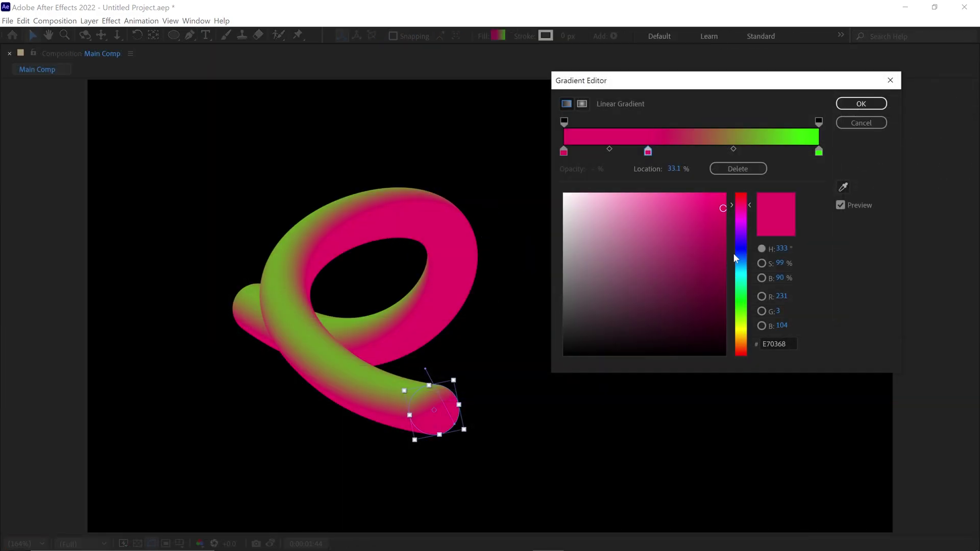
pyautogui.moveTo(734, 258); pyautogui.dragTo(740, 250)
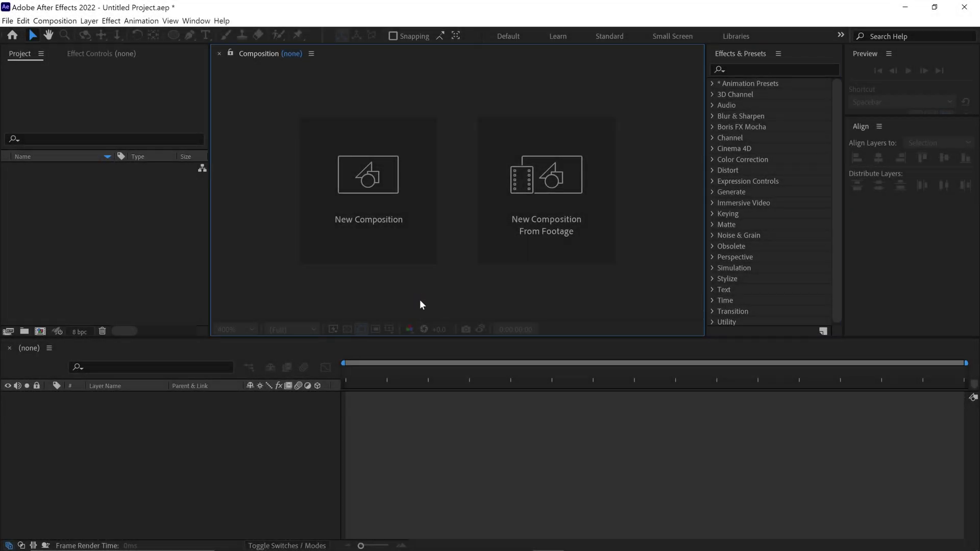
# - Create a composition named Main Comp at 1920×1080, 60 fps, five seconds long
pyautogui.click(399, 230)
pyautogui.write('Main Comp')
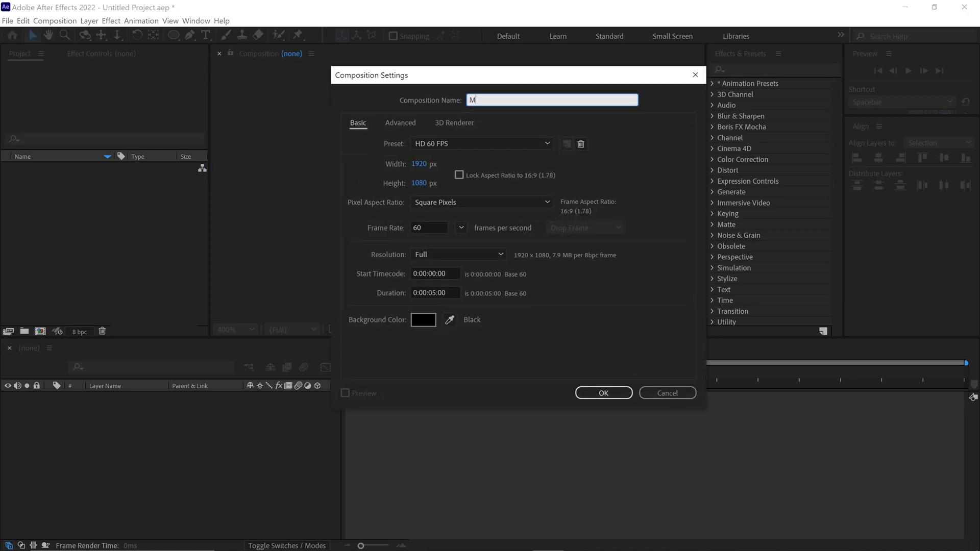
pyautogui.click(433, 166)
pyautogui.click(419, 182)
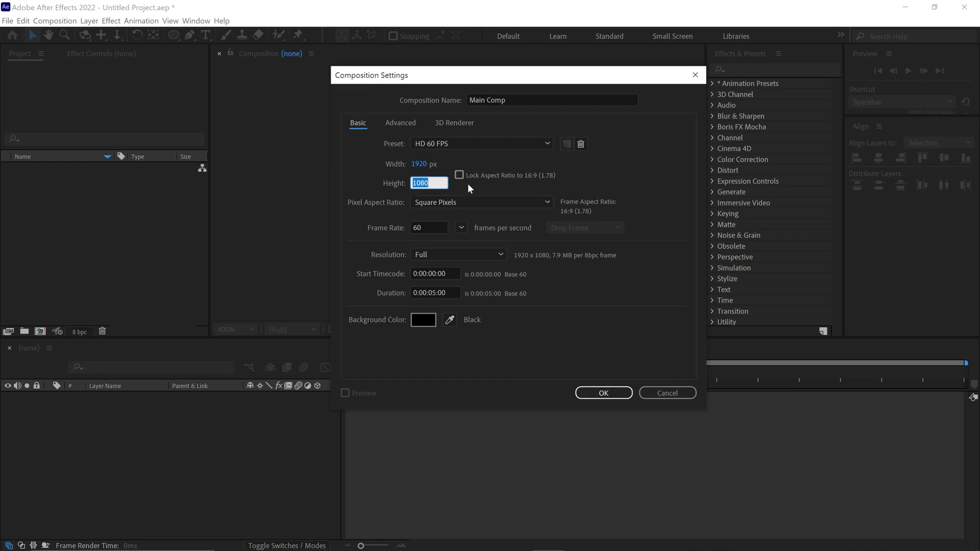
pyautogui.click(467, 183)
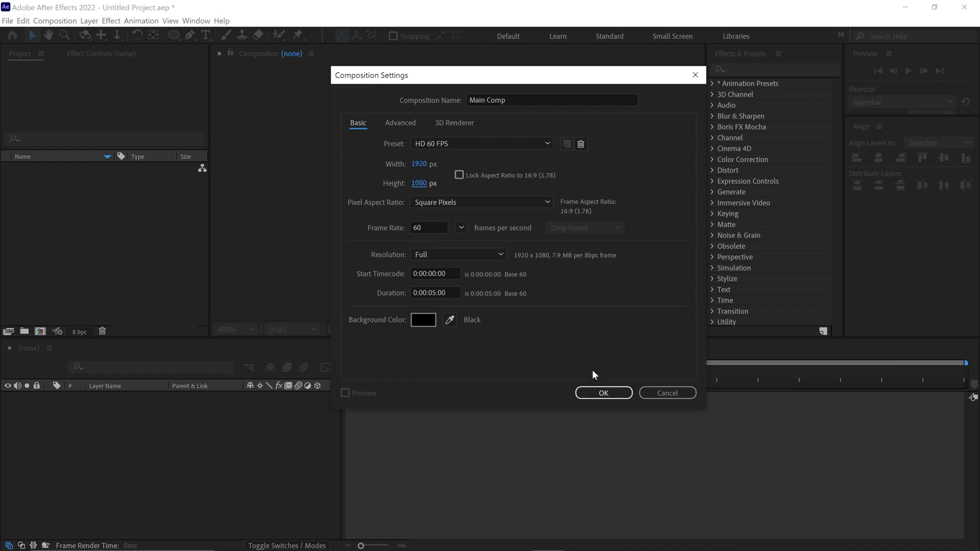
pyautogui.click(592, 391)
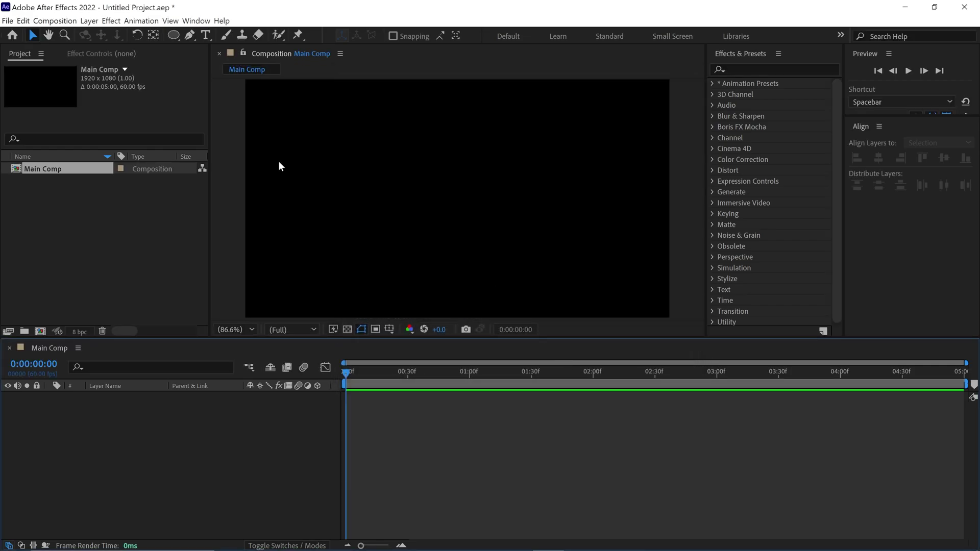
# - Switch to the Pen tool with shape fill set to None and a 5 px stroke
pyautogui.click(191, 36)
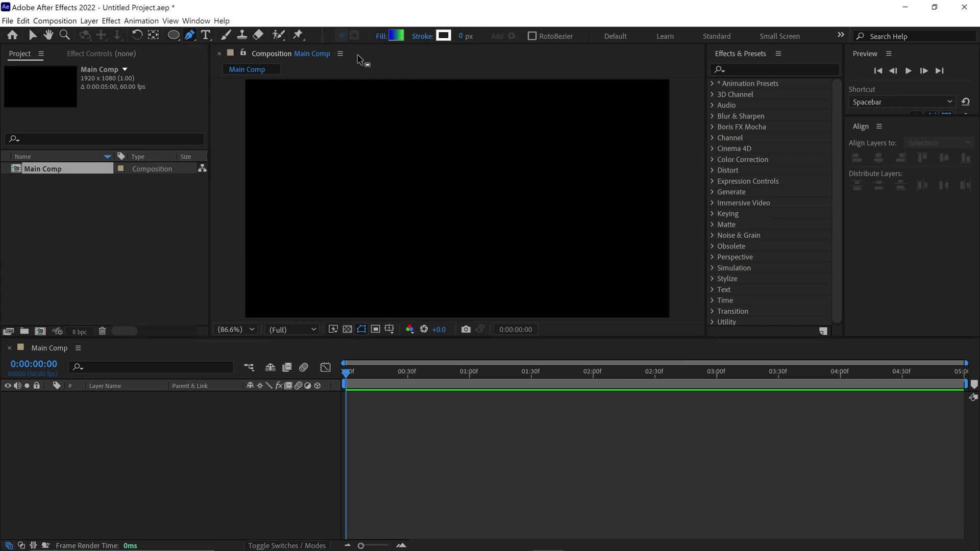
pyautogui.click(381, 37)
pyautogui.click(479, 104)
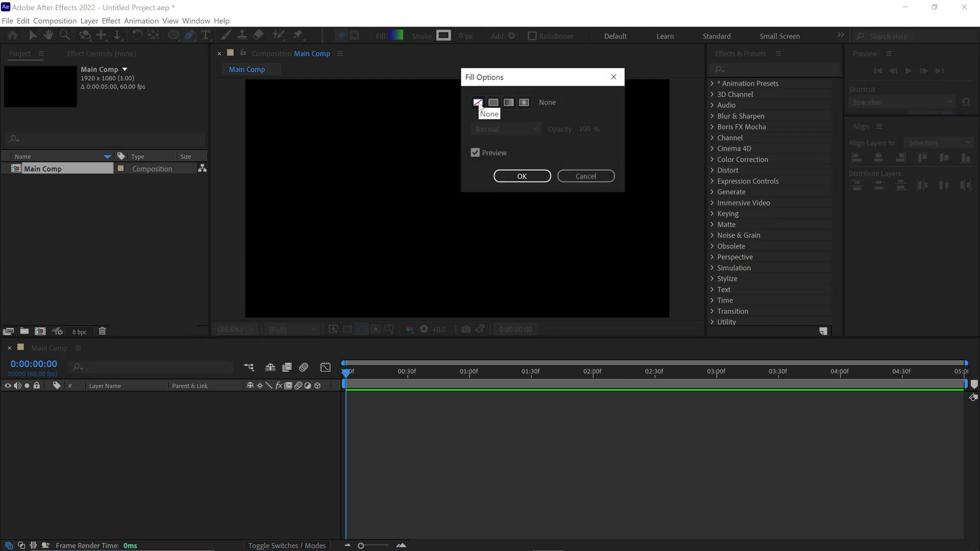
pyautogui.click(506, 179)
pyautogui.click(465, 36)
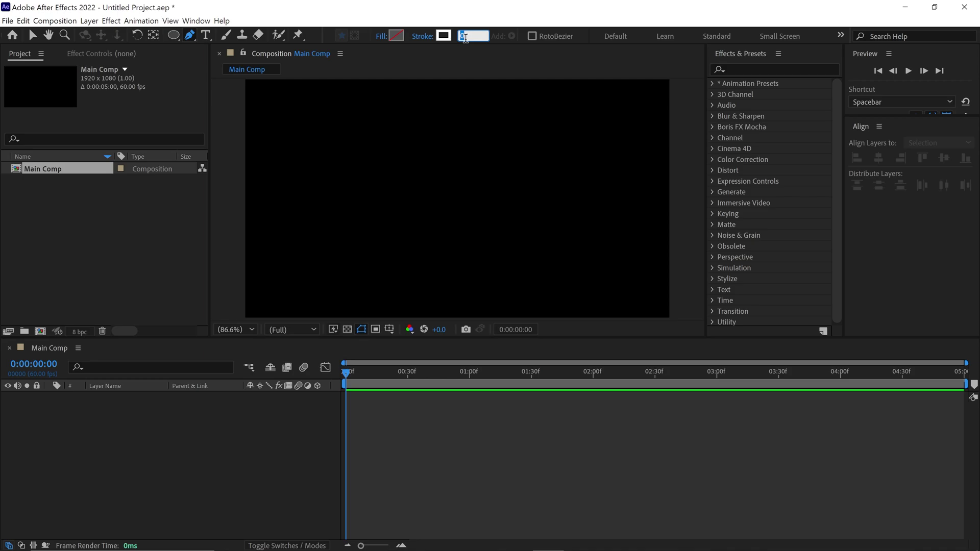
pyautogui.write('5')
pyautogui.press('Return')
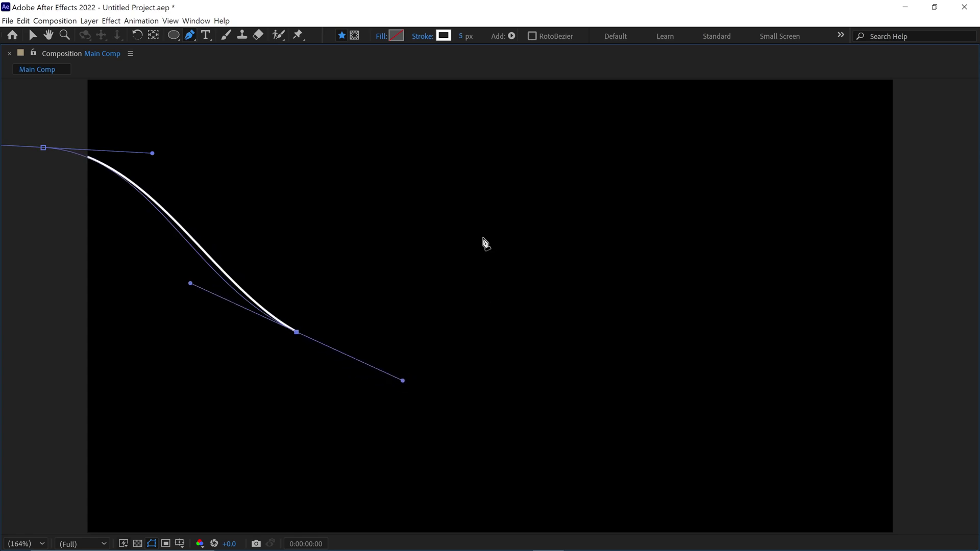
# - Draw a smooth pen path with two loops running to the frame's right edge
pyautogui.moveTo(477, 229); pyautogui.dragTo(528, 270)
pyautogui.moveTo(333, 371); pyautogui.dragTo(469, 477)
pyautogui.moveTo(731, 281); pyautogui.dragTo(811, 350)
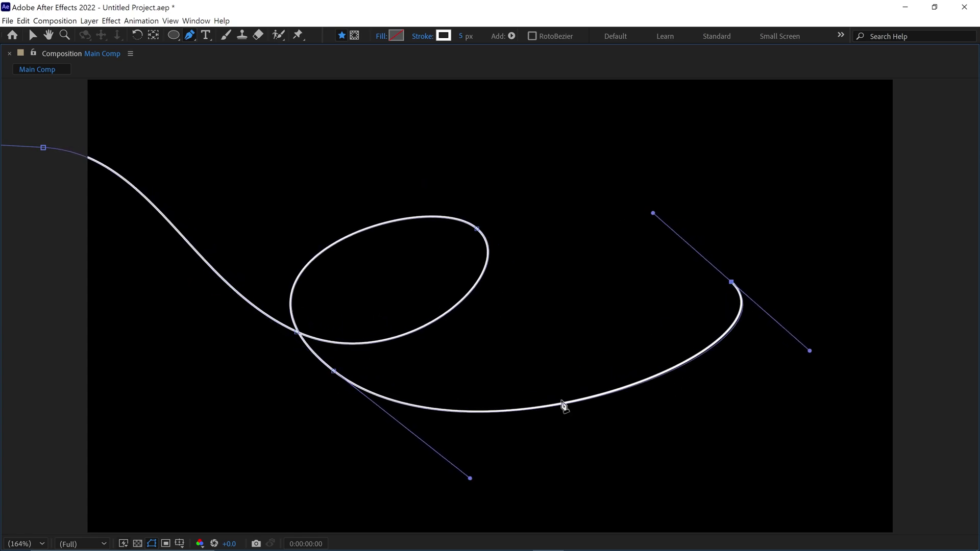
pyautogui.moveTo(613, 428); pyautogui.dragTo(808, 475)
pyautogui.moveTo(976, 430); pyautogui.dragTo(610, 404)
pyautogui.moveTo(731, 282); pyautogui.dragTo(721, 287)
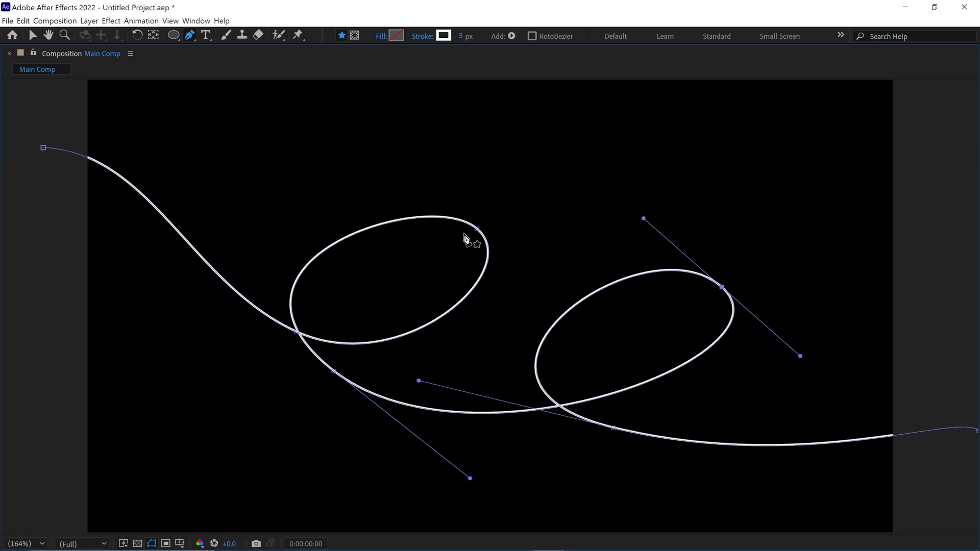
pyautogui.moveTo(476, 229); pyautogui.dragTo(438, 225)
# - Restore the workspace and start renaming the new shape layer
pyautogui.press('`')
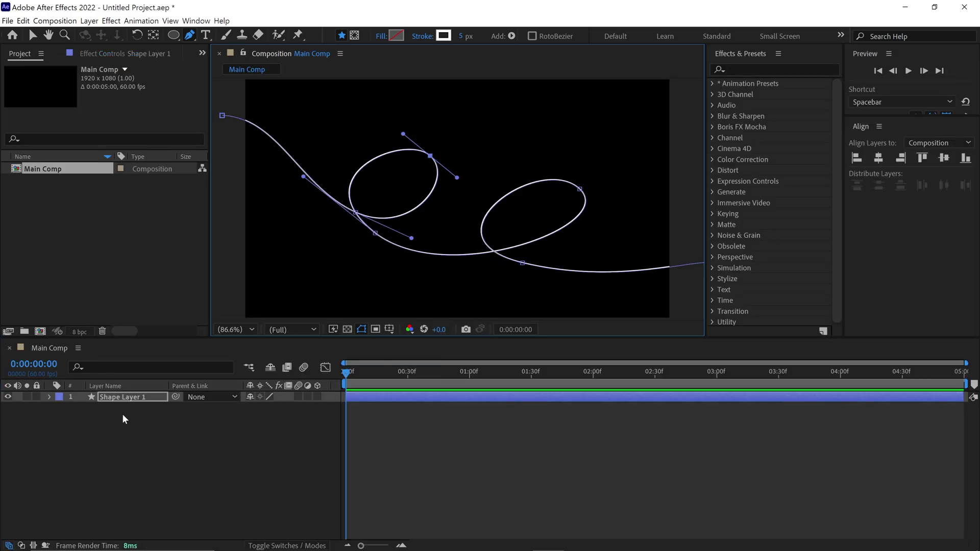
pyautogui.click(118, 398)
pyautogui.press('Return')
# - Name the layer Path and set the Ellipse tool to a linear gradient fill with 0 px stroke
pyautogui.write('Path')
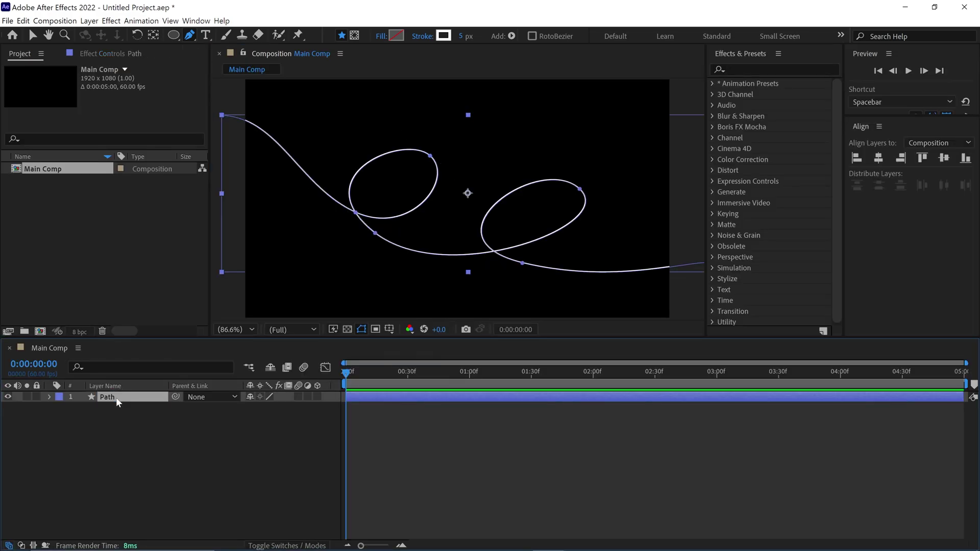
pyautogui.press('Return')
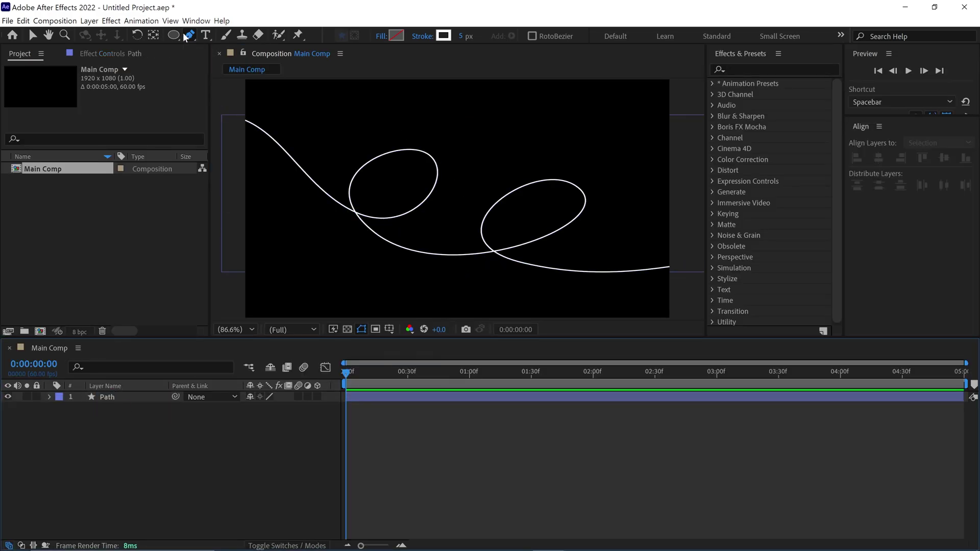
pyautogui.moveTo(175, 35); pyautogui.dragTo(270, 62)
pyautogui.click(381, 36)
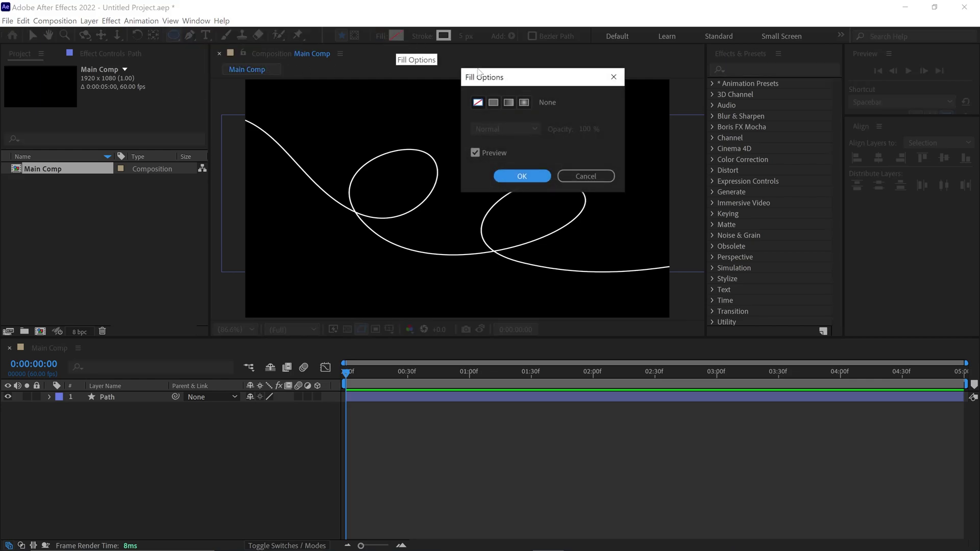
pyautogui.click(510, 103)
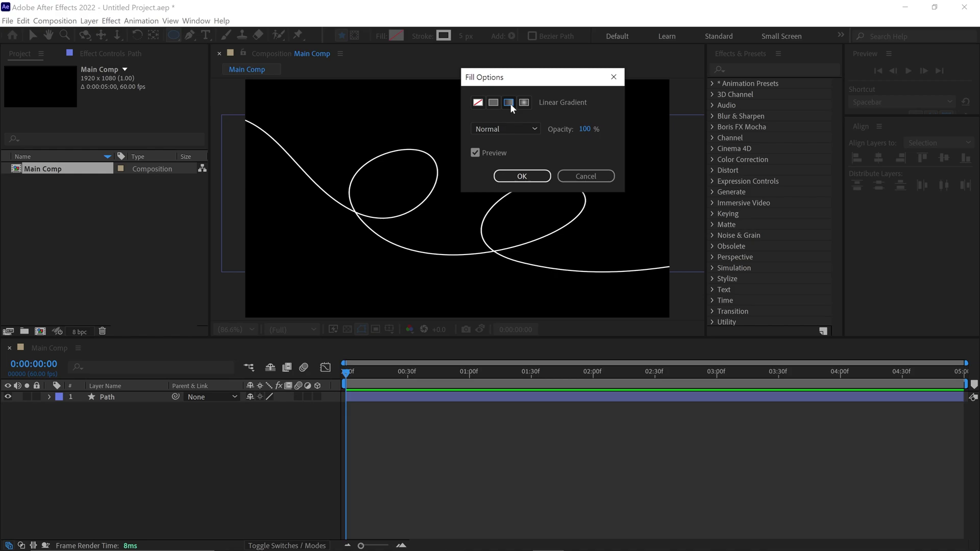
pyautogui.click(522, 176)
pyautogui.click(462, 38)
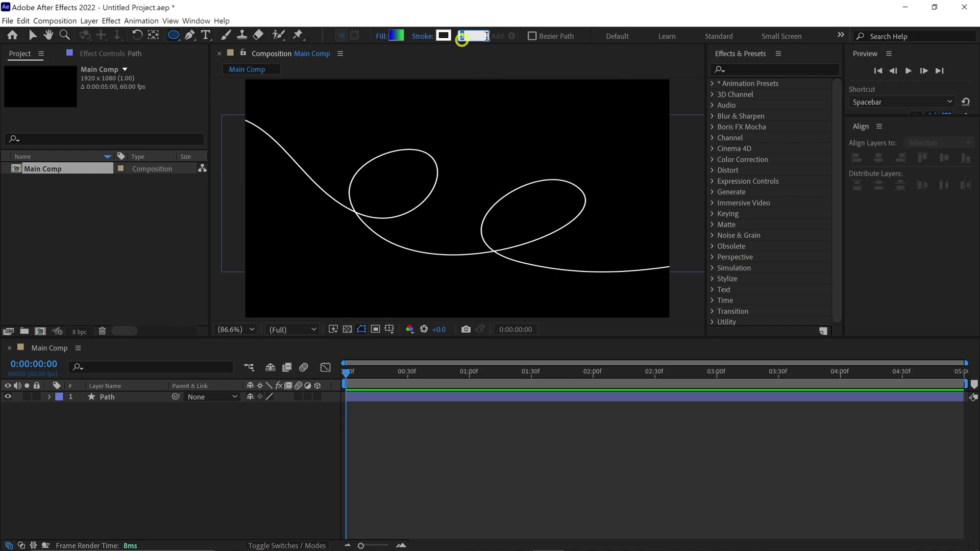
pyautogui.press('Return')
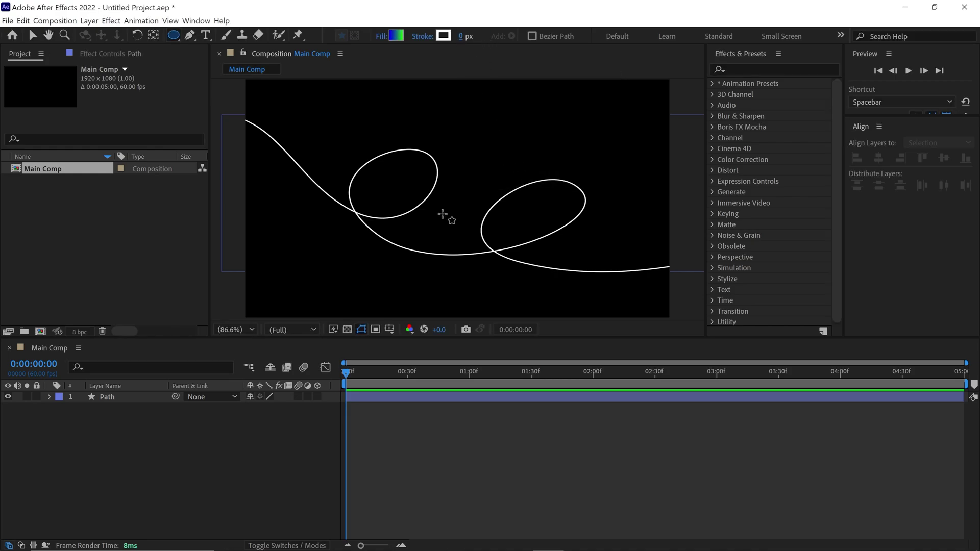
# - Draw a small circle above the path and move its gradient start to the lower left
pyautogui.moveTo(458, 143); pyautogui.dragTo(473, 157)
pyautogui.press('`')
pyautogui.press('v')
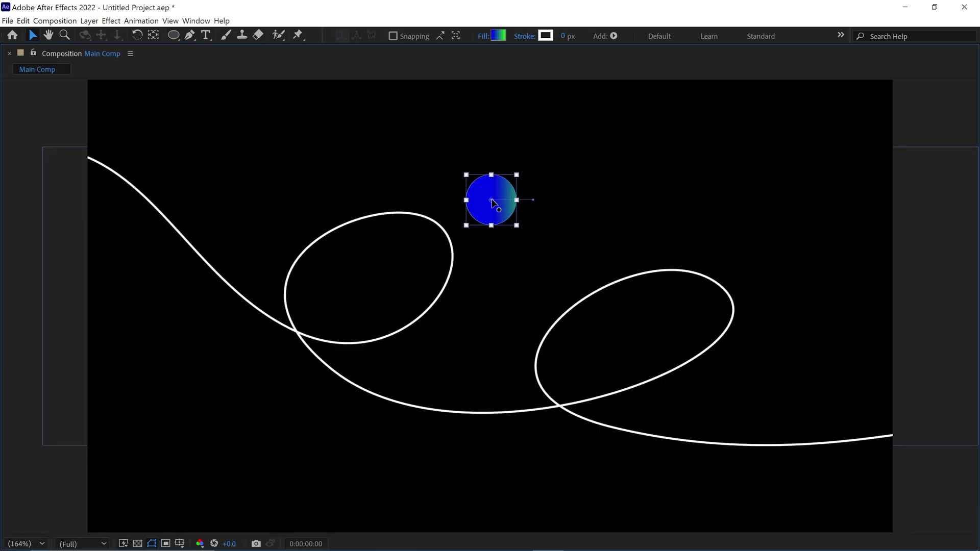
pyautogui.moveTo(491, 200); pyautogui.dragTo(474, 217)
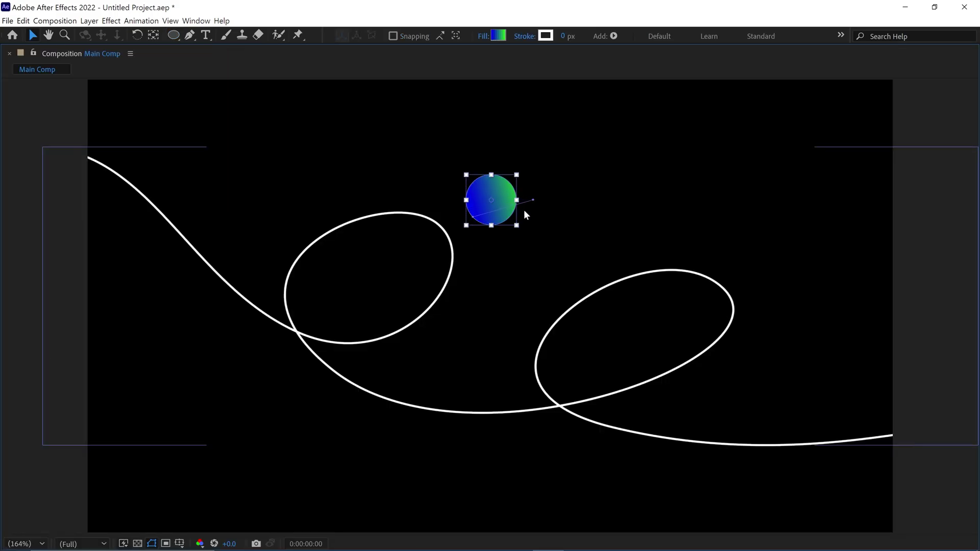
pyautogui.press('`')
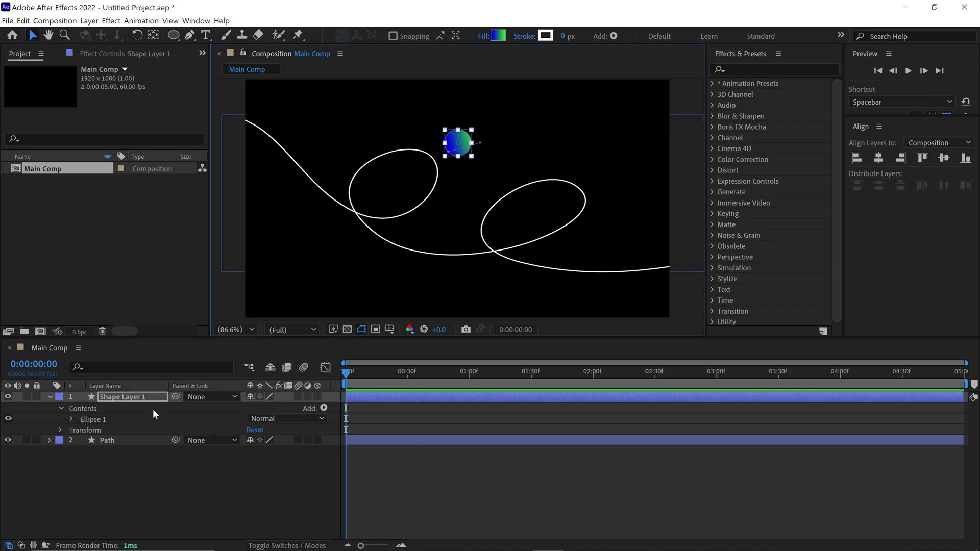
# - Rename the circle's layer to Ball
pyautogui.click(146, 402)
pyautogui.press('Return')
pyautogui.write('Ball')
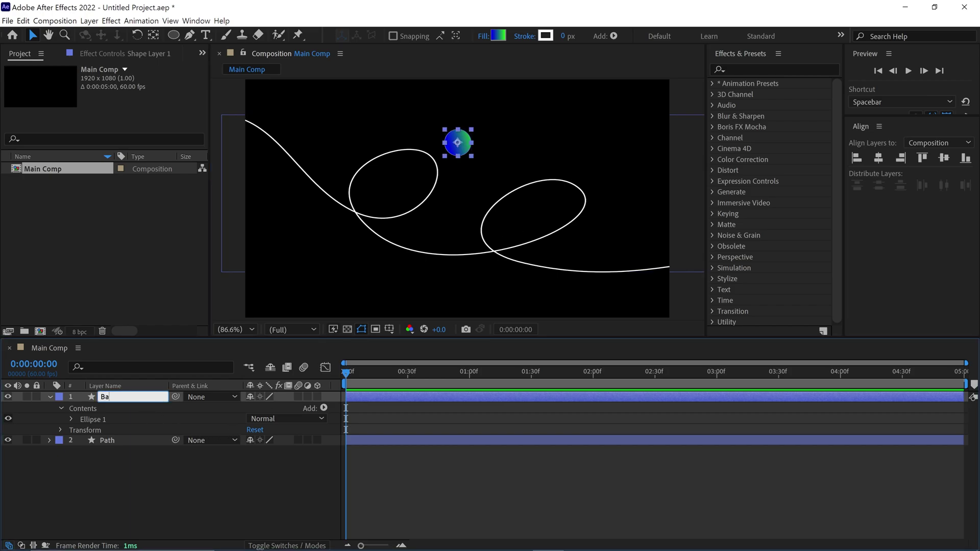
pyautogui.press('Return')
# - Select the Path layer and filter the timeline for its 'path' property
pyautogui.hotkey('ctrl', '`')
pyautogui.click(126, 408)
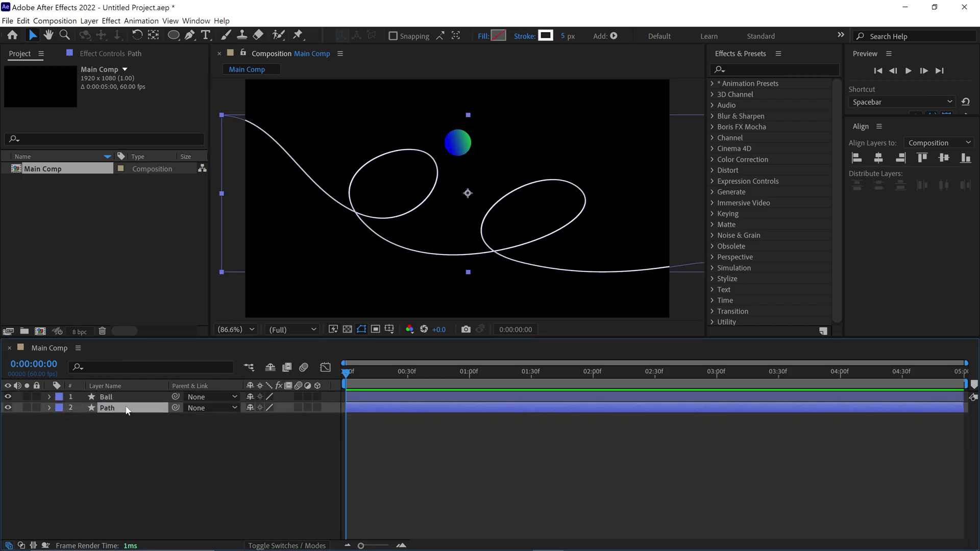
pyautogui.click(148, 366)
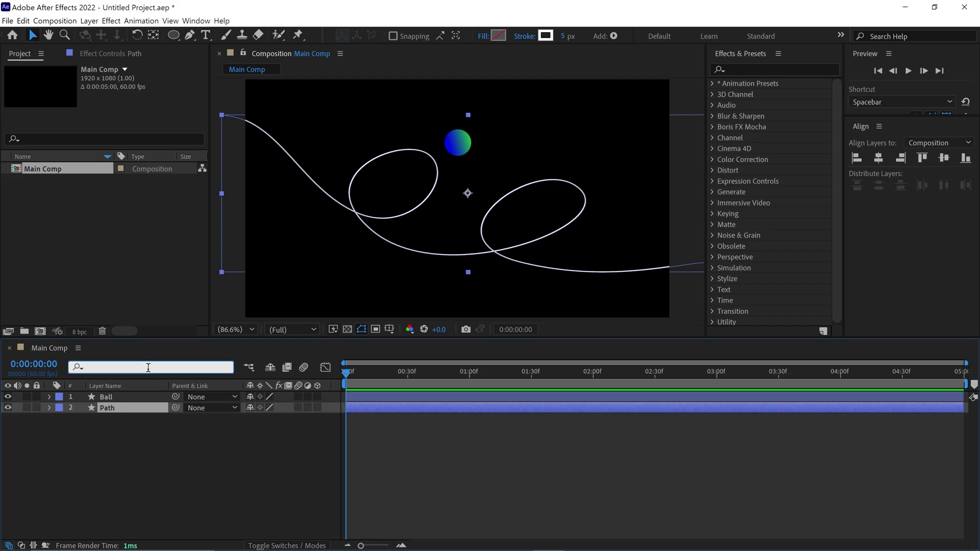
pyautogui.write('path')
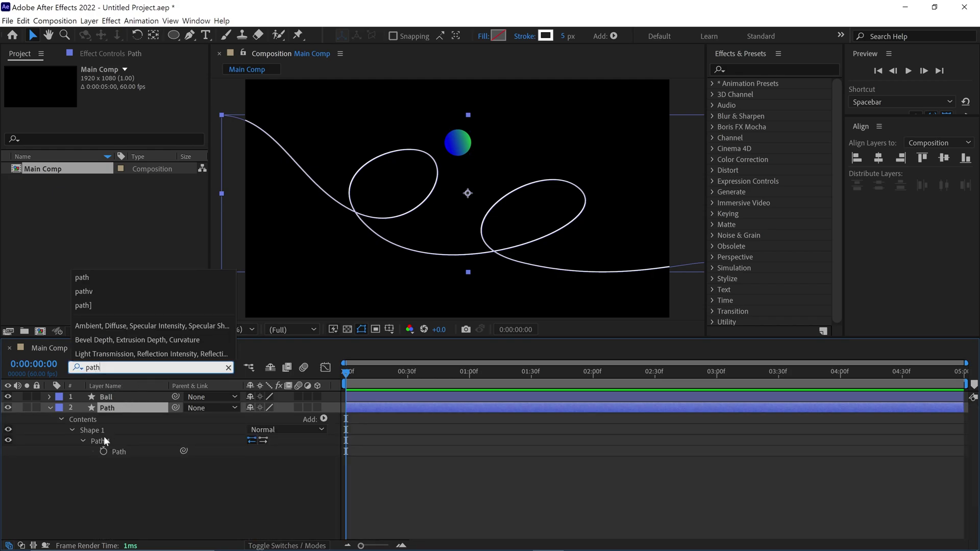
# - Keyframe the Path shape and paste it into Ball's Position as motion keyframes
pyautogui.click(103, 451)
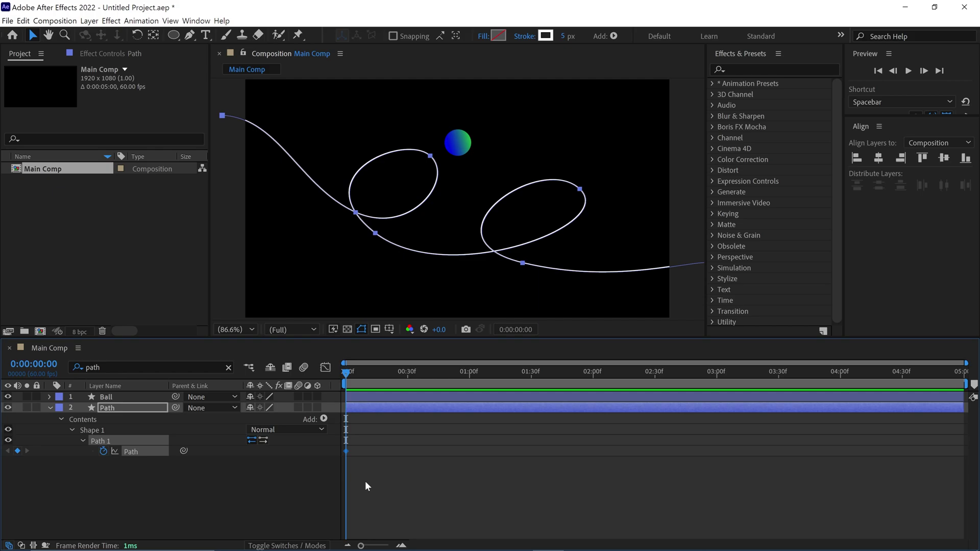
pyautogui.click(341, 457)
pyautogui.click(342, 459)
pyautogui.click(50, 409)
pyautogui.click(130, 398)
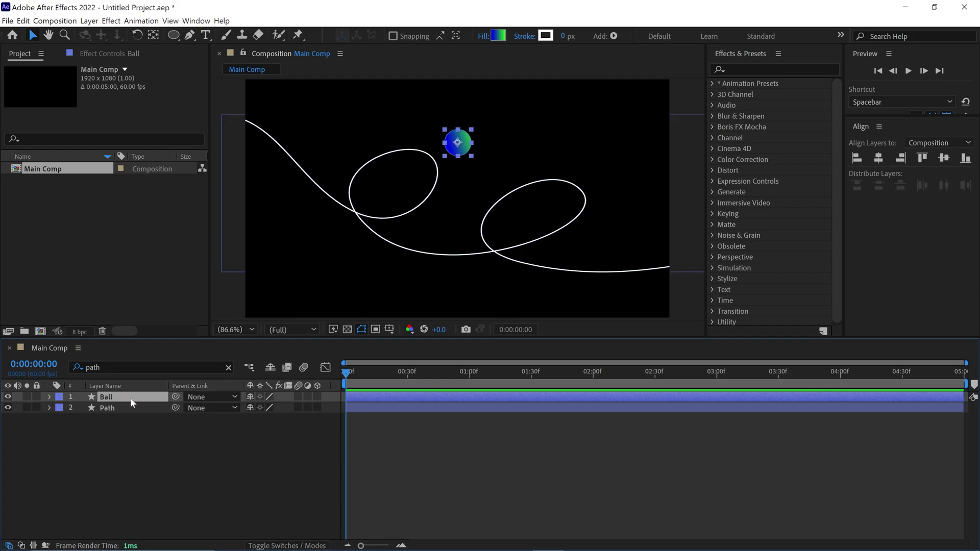
pyautogui.press('p')
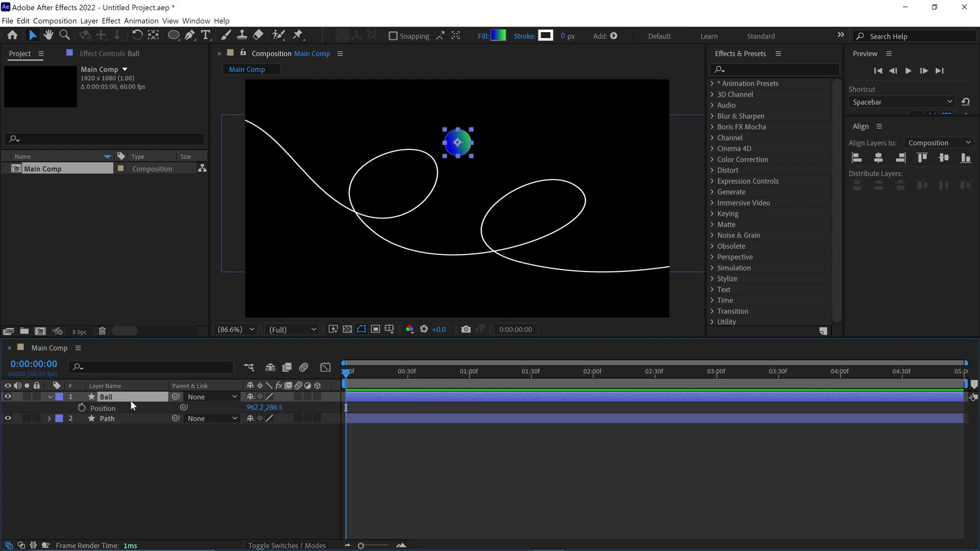
pyautogui.click(131, 408)
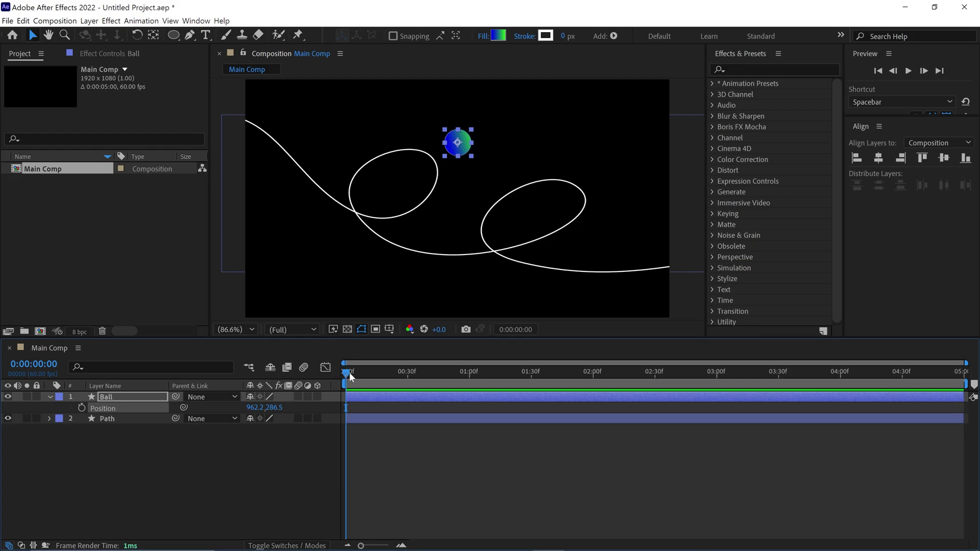
pyautogui.hotkey('ctrl', 'v')
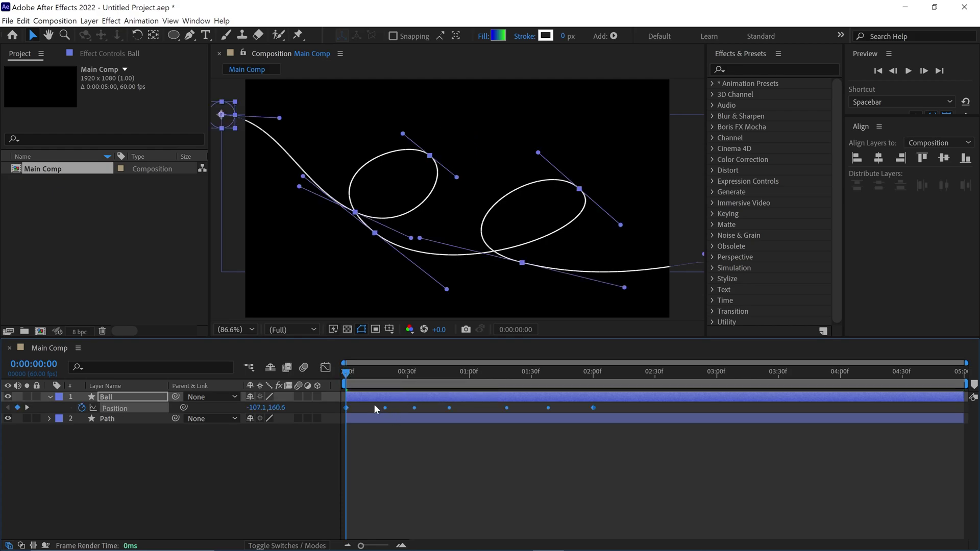
# - Set the work area end at the last keyframe and preview the ball's travel
pyautogui.moveTo(349, 377); pyautogui.dragTo(596, 391)
pyautogui.press('n')
pyautogui.press('space')
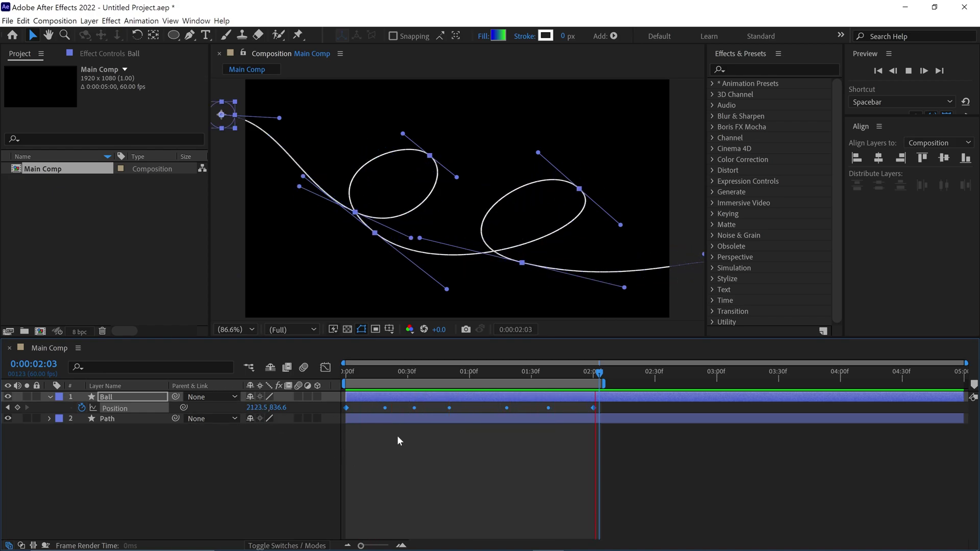
# - Move the last Position keyframe to about 3:30 and preview the slower motion
pyautogui.press('space')
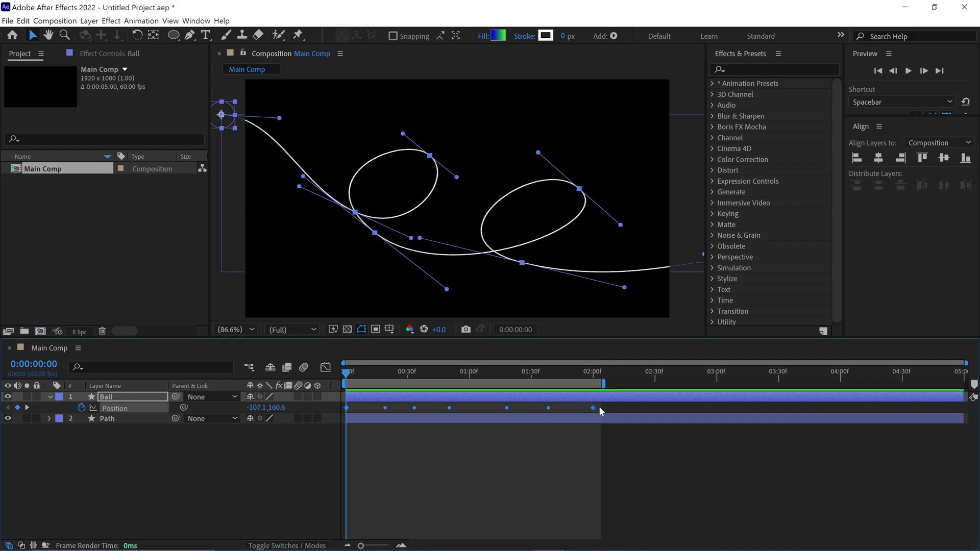
pyautogui.click(599, 407)
pyautogui.click(593, 408)
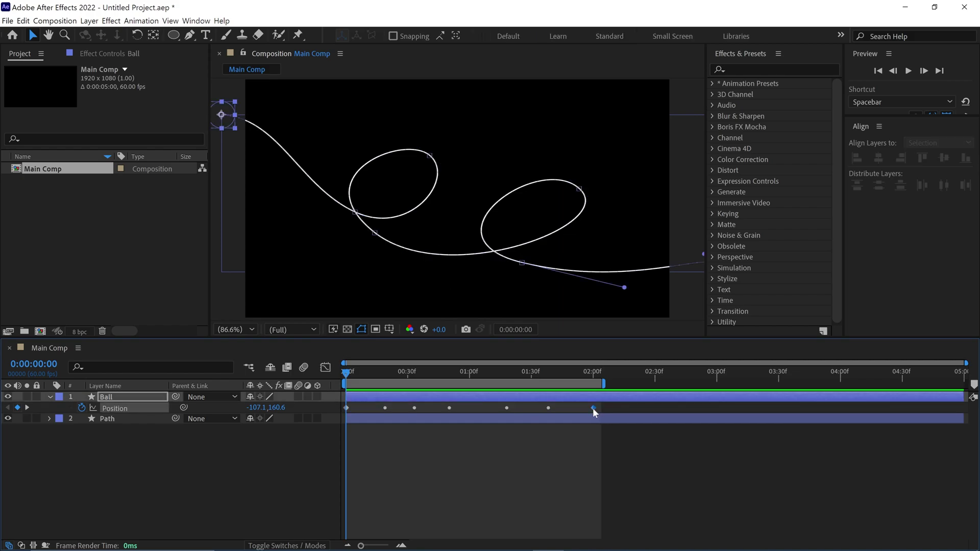
pyautogui.moveTo(593, 409); pyautogui.dragTo(790, 414)
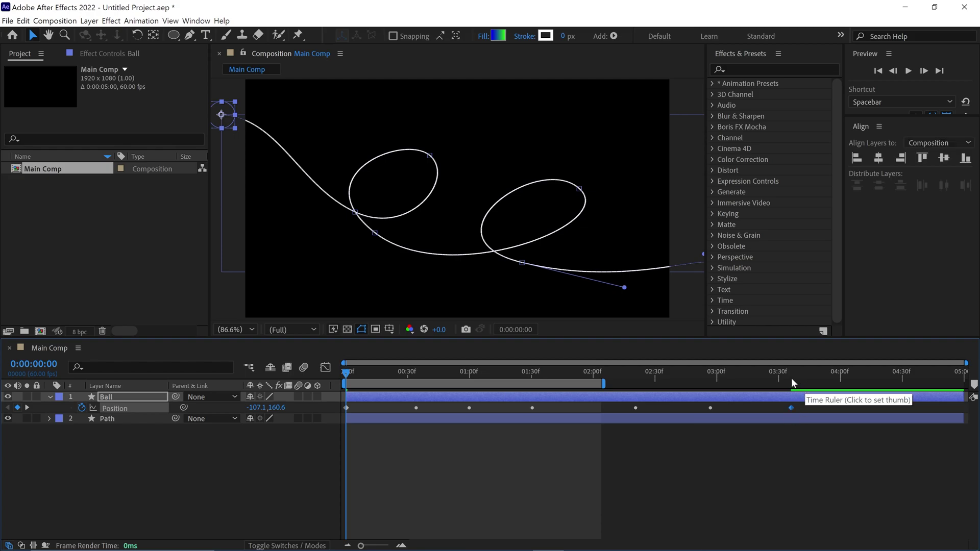
pyautogui.click(791, 378)
pyautogui.press('n')
pyautogui.press('space')
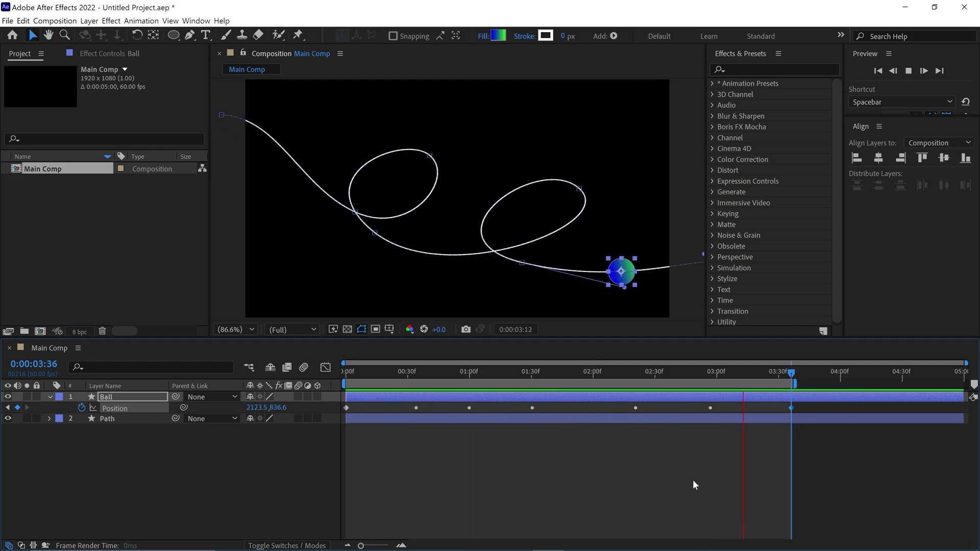
pyautogui.press('space')
# - Ease all Position keyframes in and out and check the speed graph while previewing
pyautogui.moveTo(800, 408); pyautogui.dragTo(333, 430)
pyautogui.click(325, 367)
pyautogui.press('space')
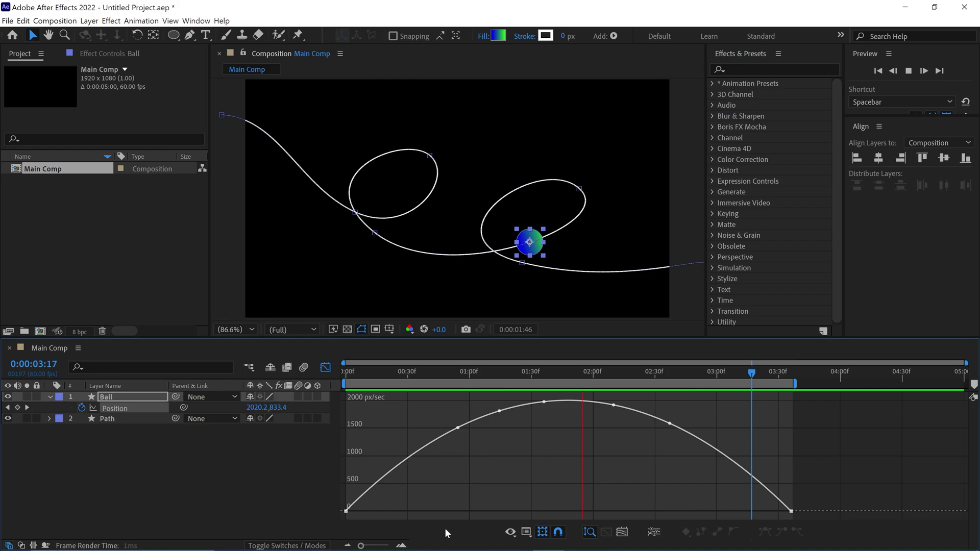
pyautogui.press('space')
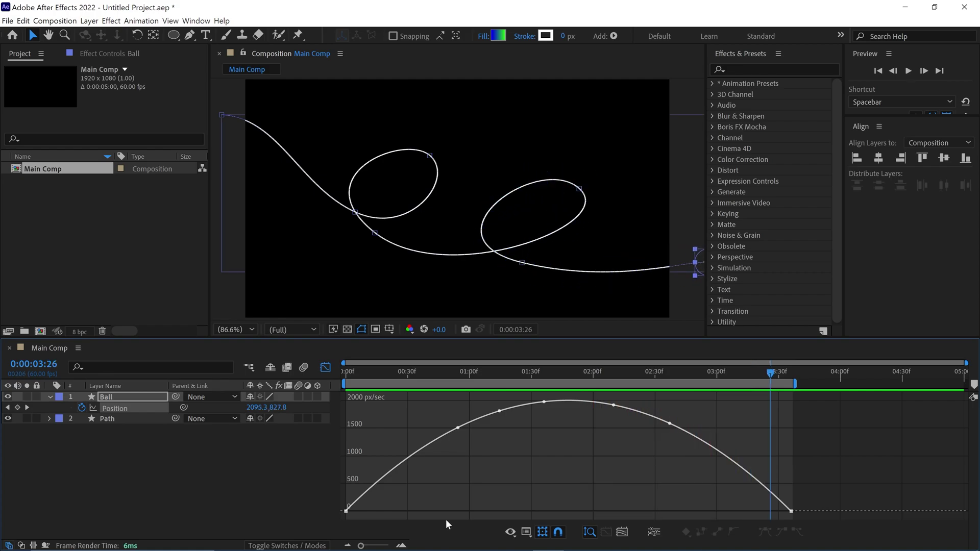
# - Hide the Path layer, select Ball, and drag Echo from Effects & Presets onto it
pyautogui.click(327, 369)
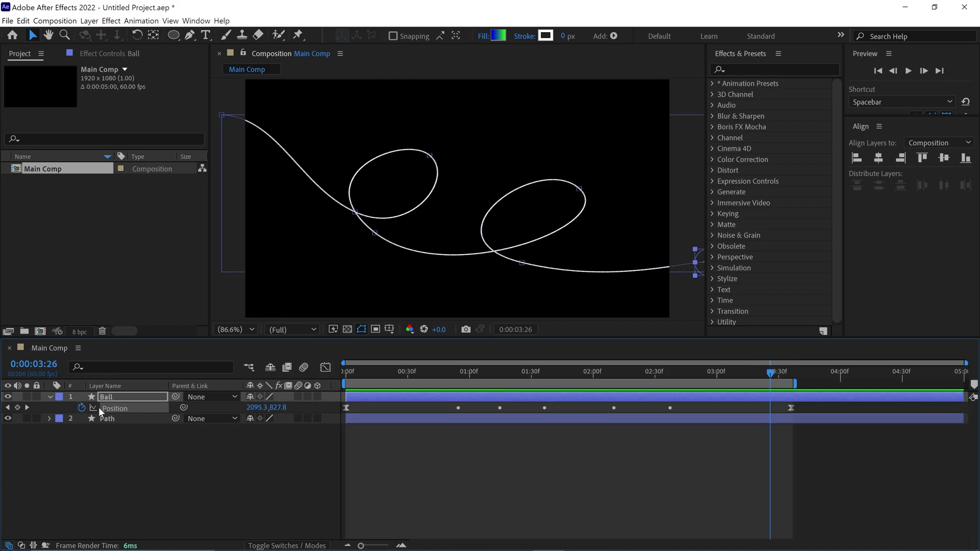
pyautogui.click(7, 418)
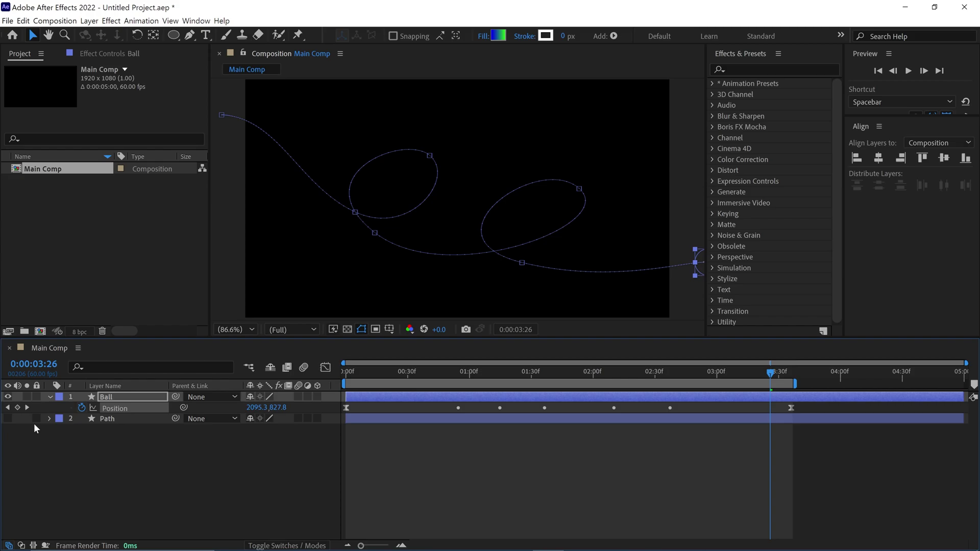
pyautogui.click(51, 396)
pyautogui.click(105, 396)
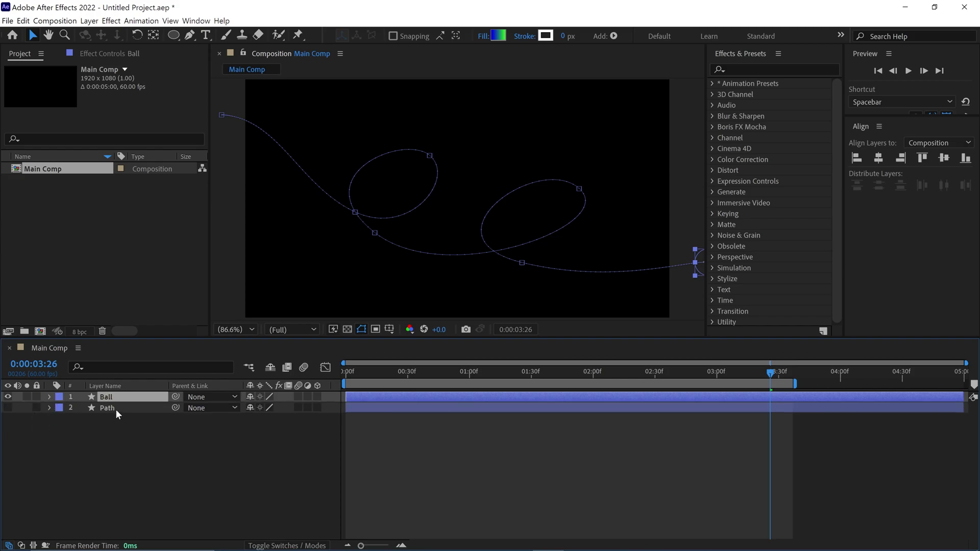
pyautogui.click(755, 68)
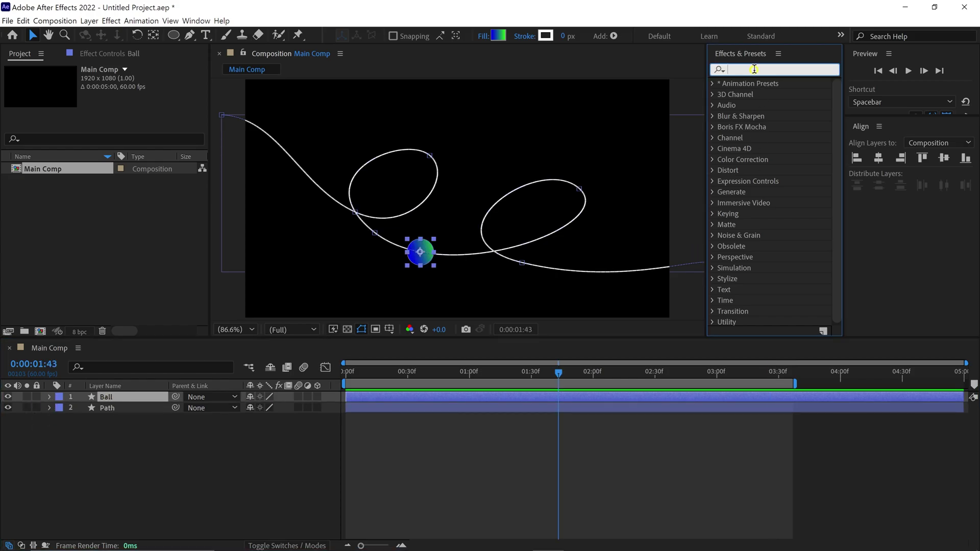
pyautogui.write('echo')
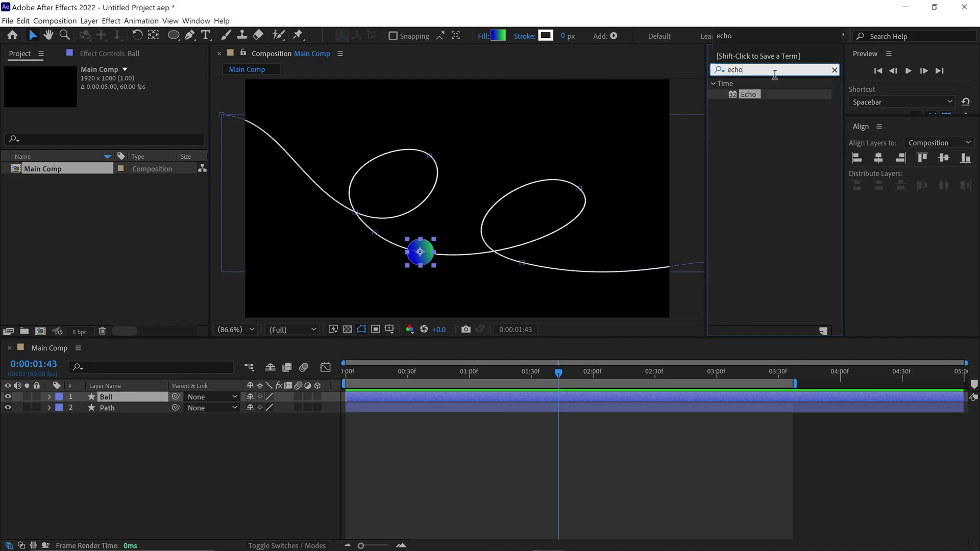
pyautogui.moveTo(741, 98); pyautogui.dragTo(426, 251)
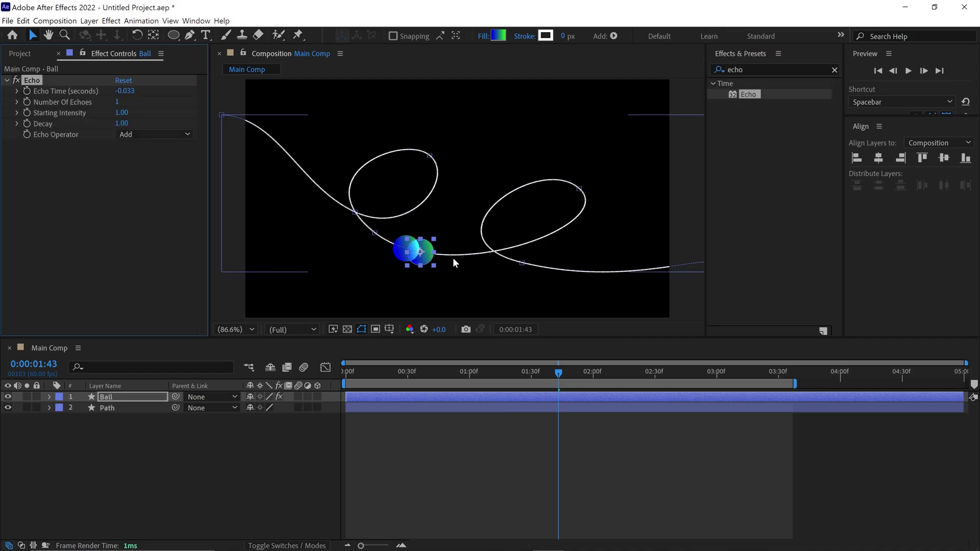
# - Set Echo to 300 echoes, -0.003 s echo time, and the Composite In Front operator
pyautogui.click(119, 102)
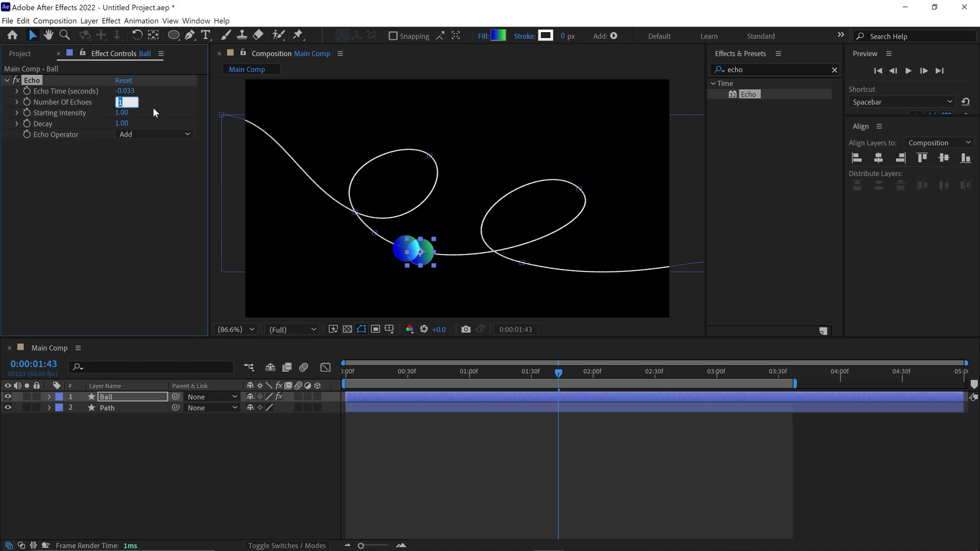
pyautogui.write('300')
pyautogui.press('Return')
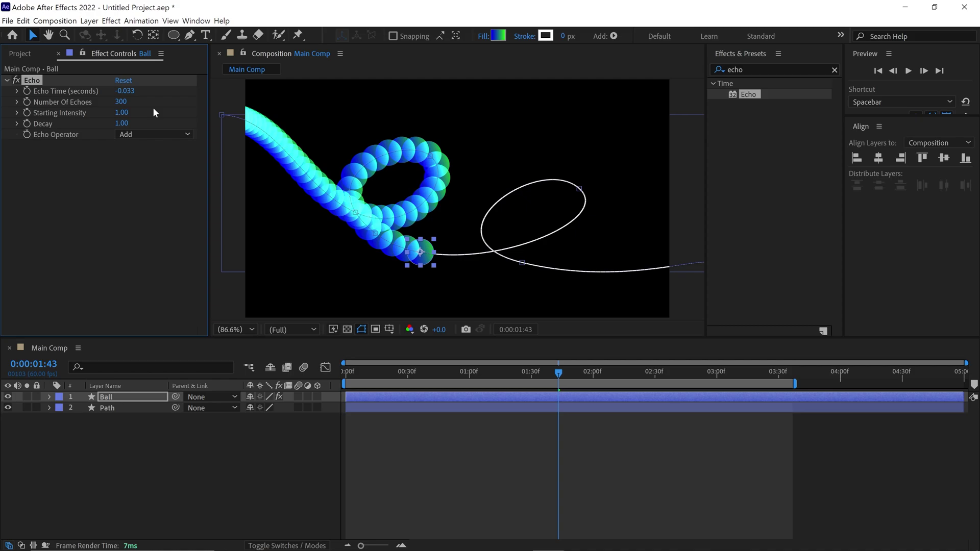
pyautogui.click(121, 112)
pyautogui.click(125, 91)
pyautogui.write('-0.003')
pyautogui.click(167, 94)
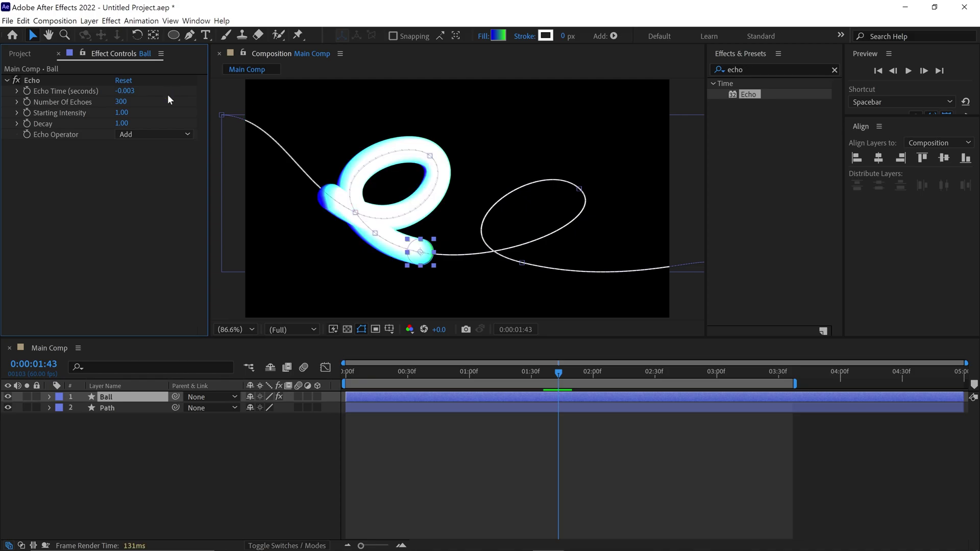
pyautogui.click(174, 135)
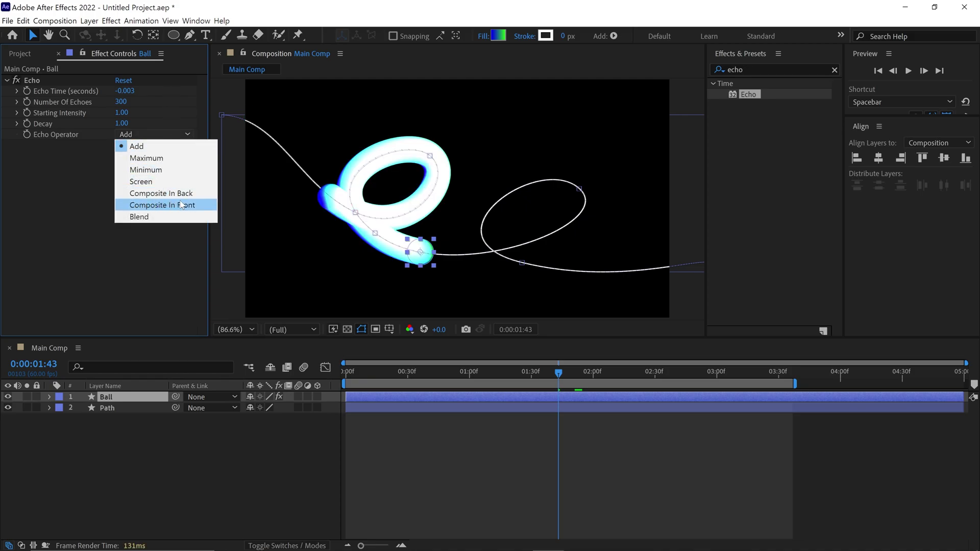
pyautogui.click(182, 205)
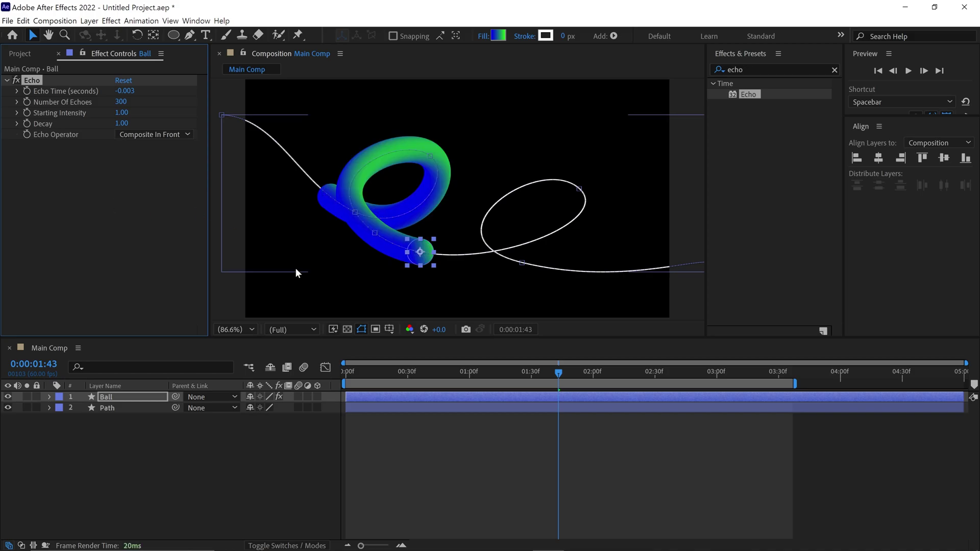
# - Preview the echo tube in a maximized Composition panel, then set Ball's Rotation to 164°
pyautogui.press('`')
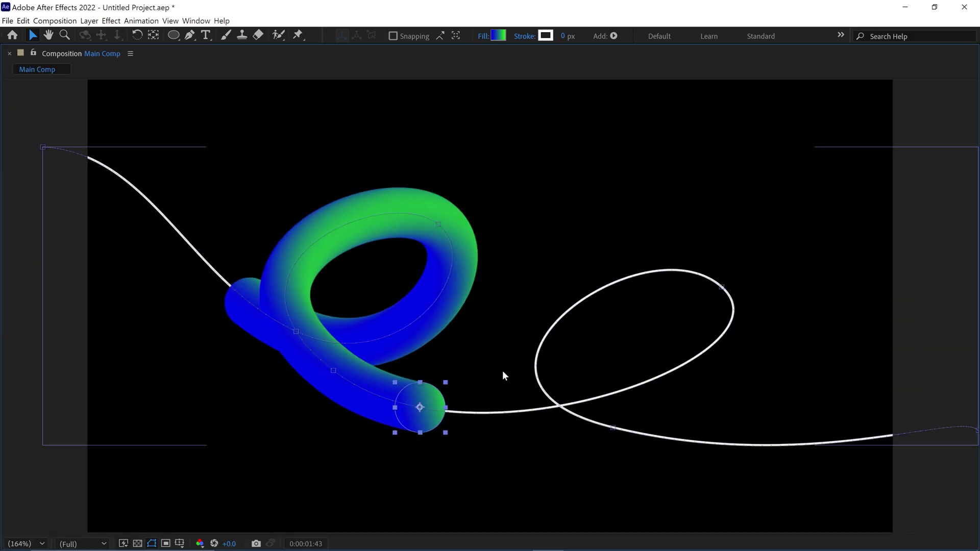
pyautogui.press('space')
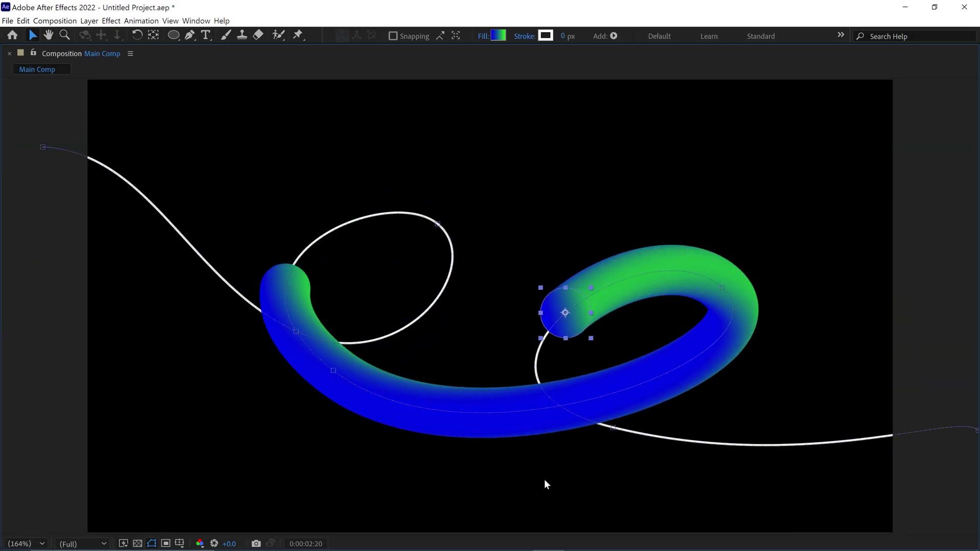
pyautogui.press('space')
pyautogui.press('`')
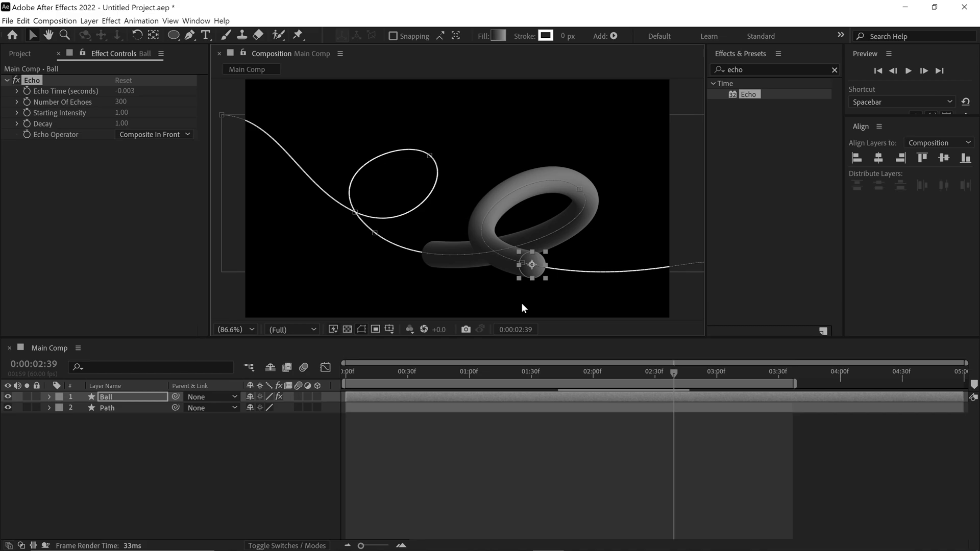
pyautogui.press('r')
pyautogui.moveTo(264, 408); pyautogui.dragTo(427, 403)
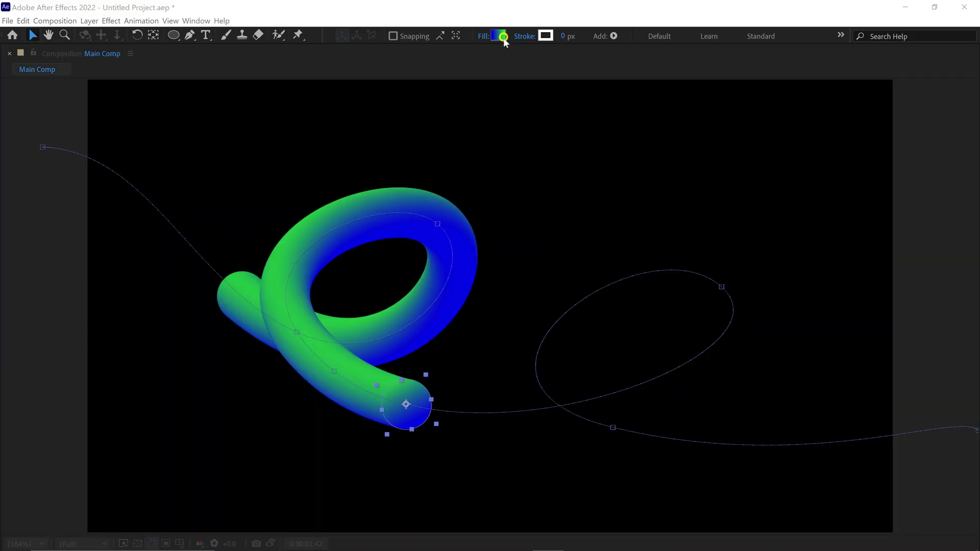
# - In the Ball fill's Gradient Editor, recolour the left blue stop to dark brown 6E3704
pyautogui.click(498, 35)
pyautogui.click(564, 151)
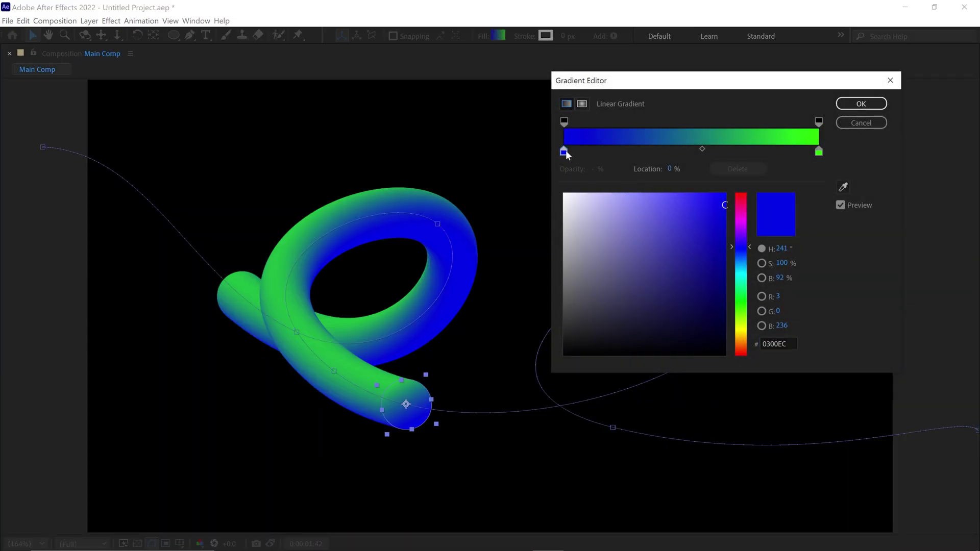
pyautogui.click(733, 215)
pyautogui.moveTo(738, 232); pyautogui.dragTo(743, 341)
pyautogui.click(719, 284)
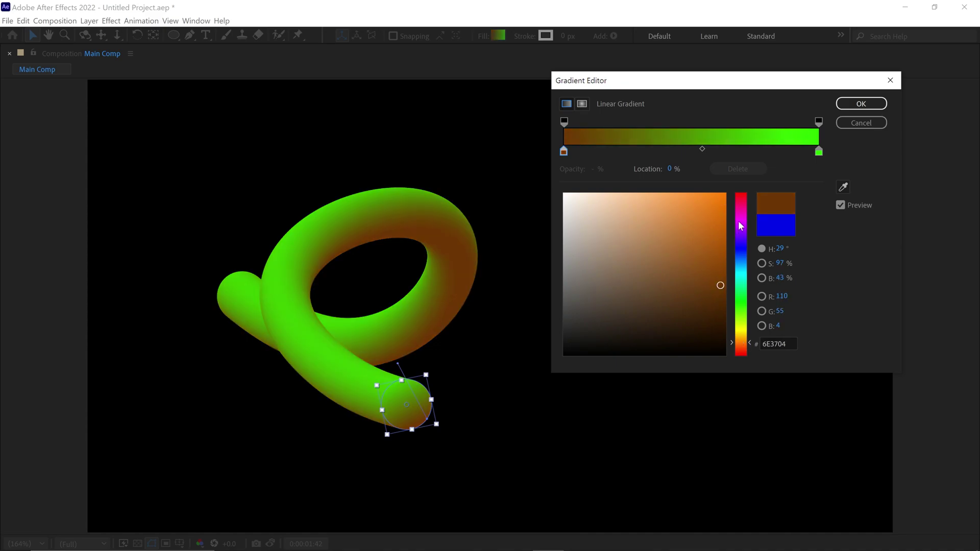